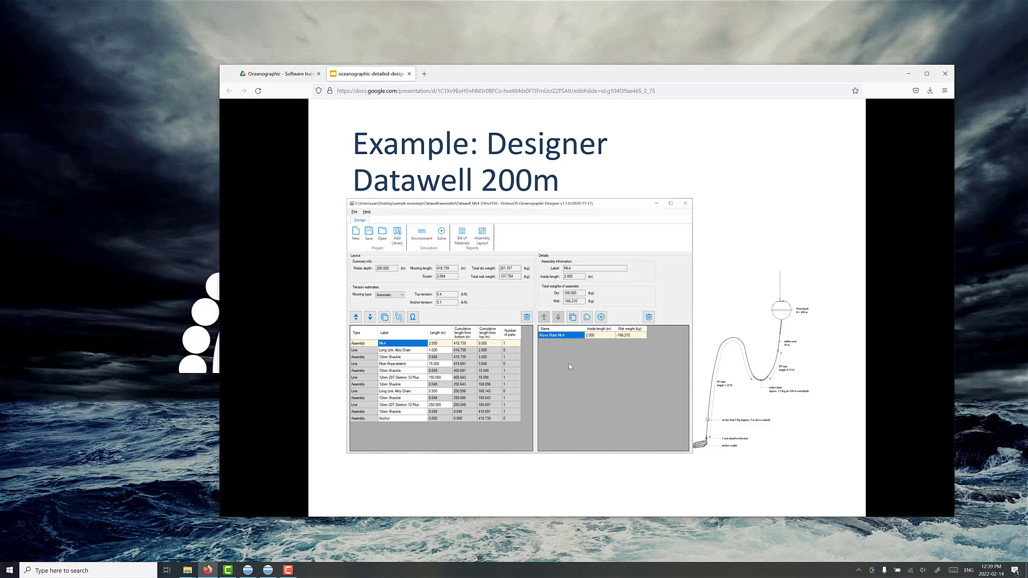
Step: Advance the presentation to the Parts Libraries slide and bring up the Oceanographic folder in File Explorer
key(Right)
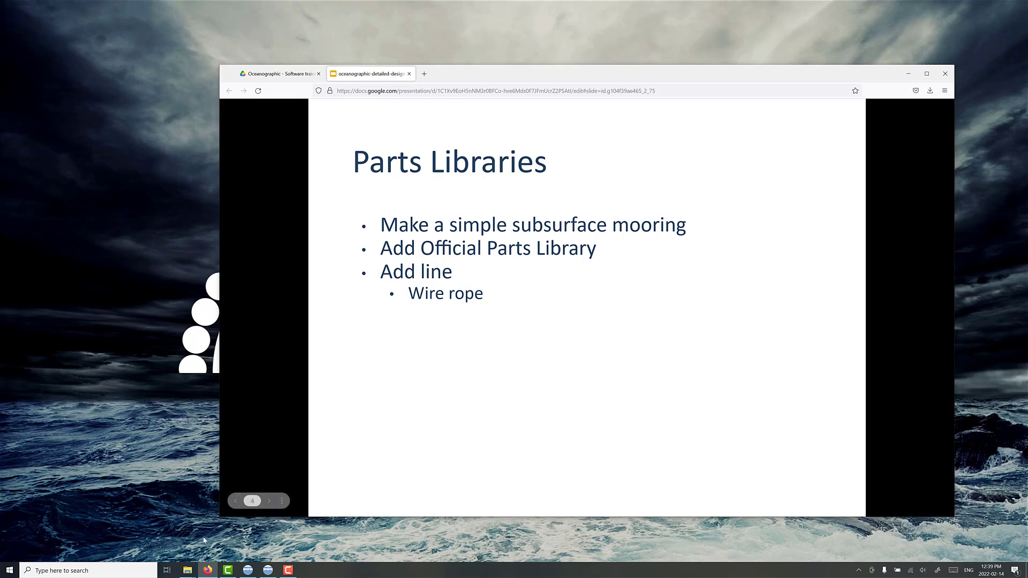
mouse_move(254, 572)
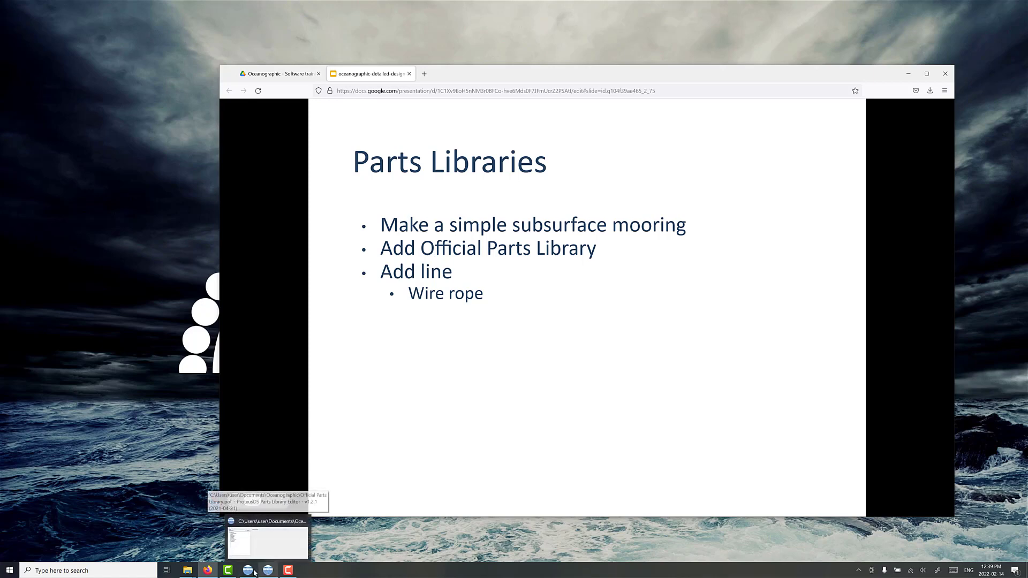
mouse_move(188, 571)
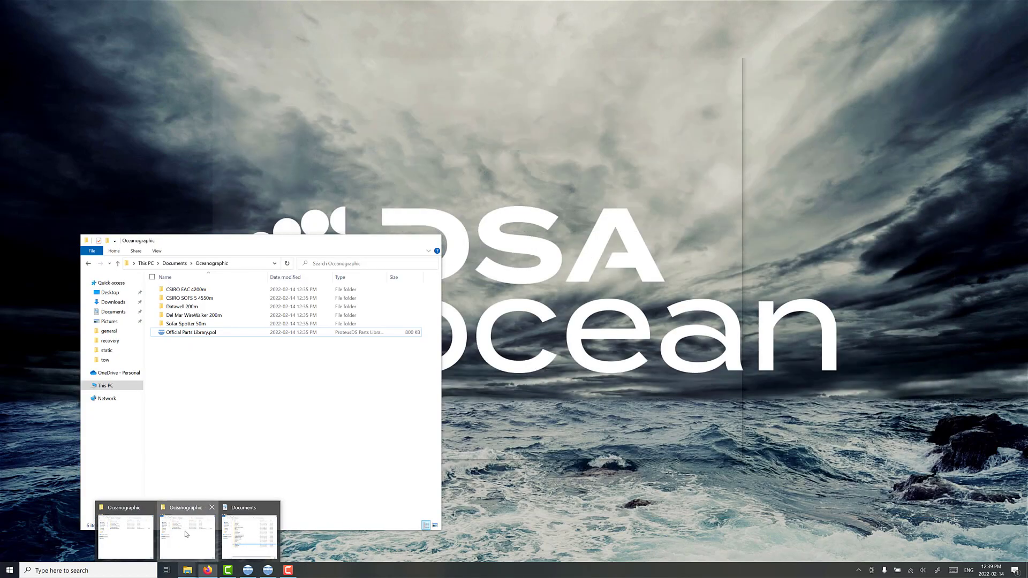
click(186, 534)
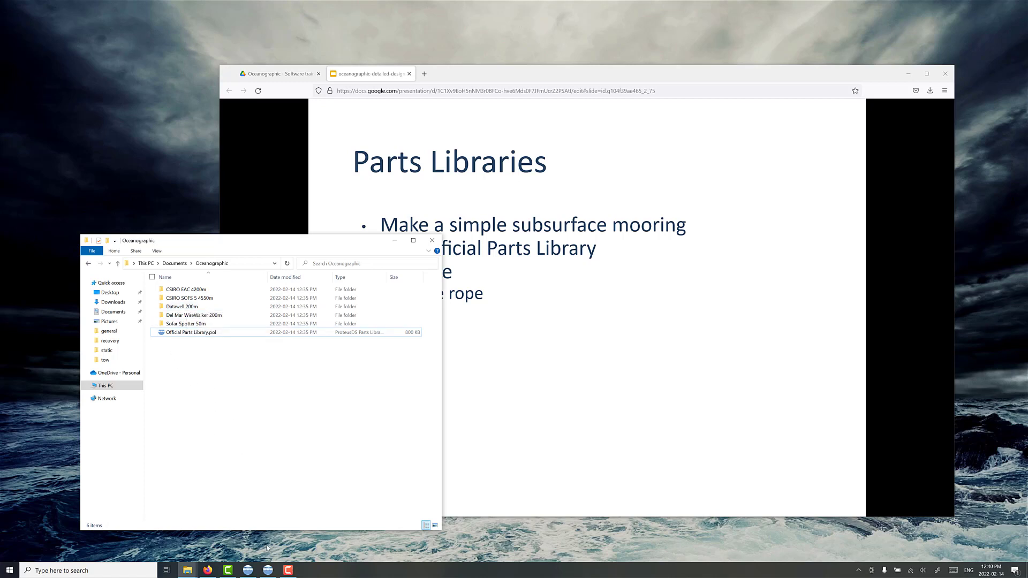
Step: Switch to the ProteusDS Parts Library Editor and examine the subsurface buoy, wire rope and flotation parts in the official library
click(268, 570)
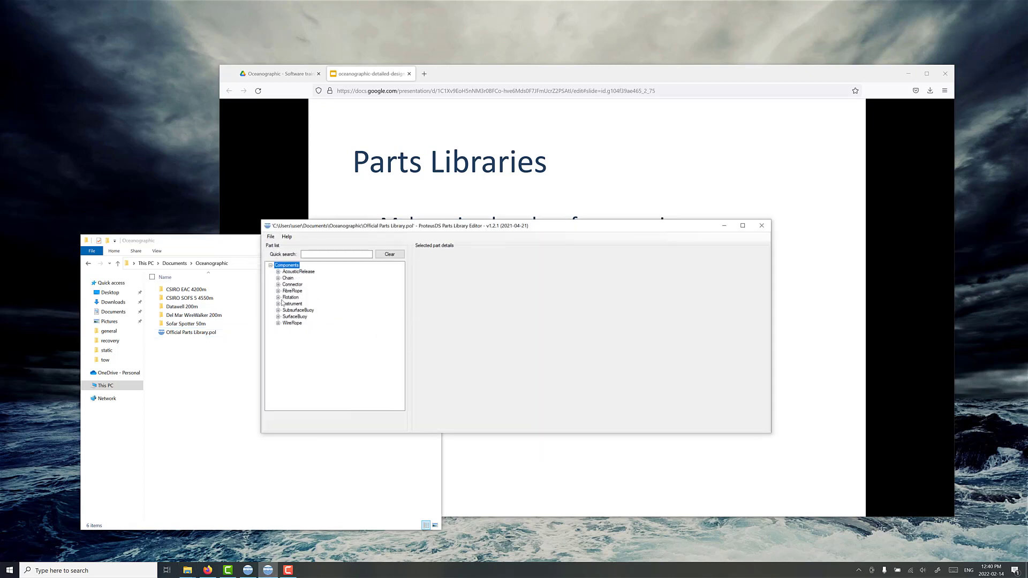
click(277, 310)
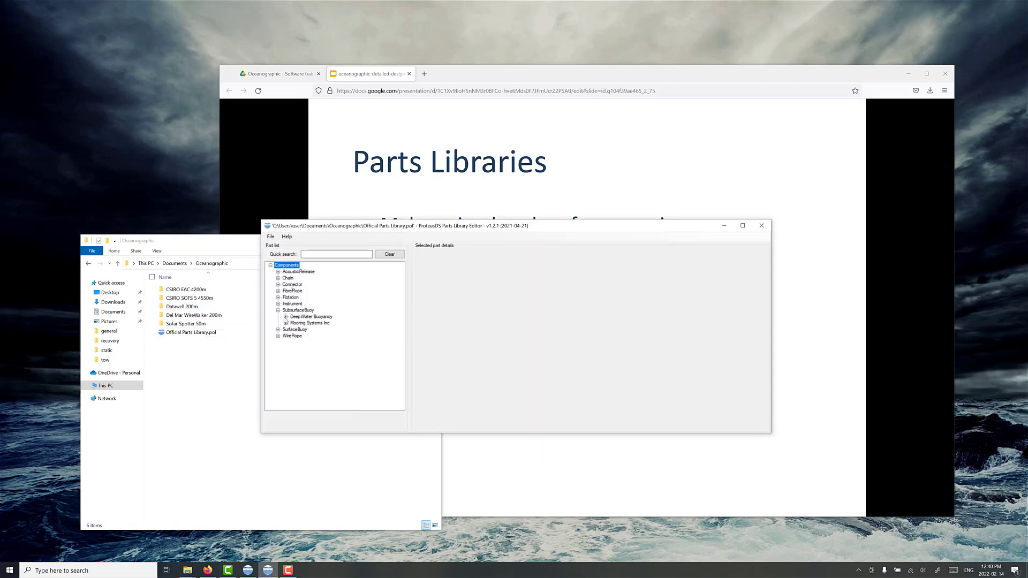
click(285, 316)
click(294, 329)
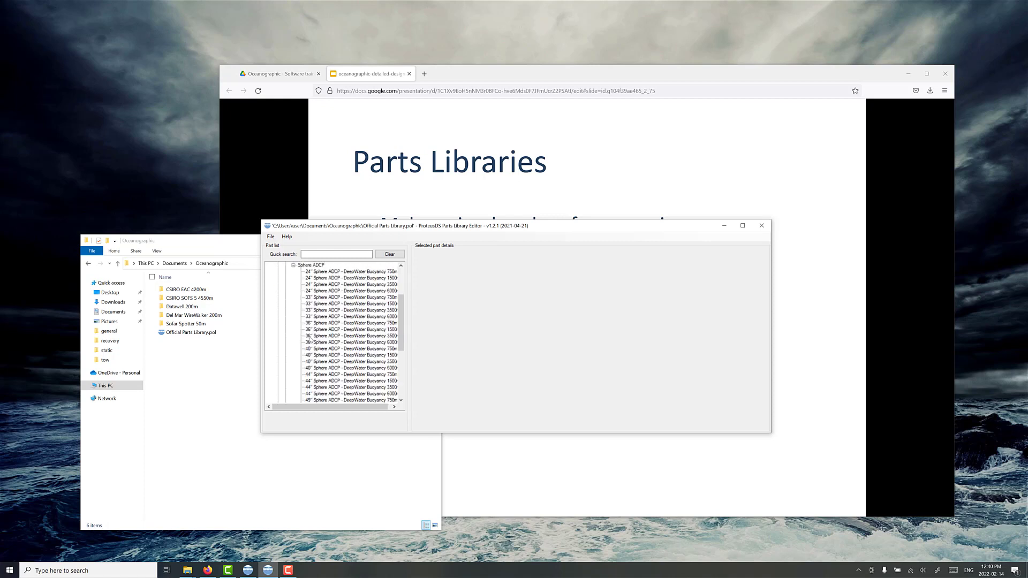
scroll(351, 345, down, 5)
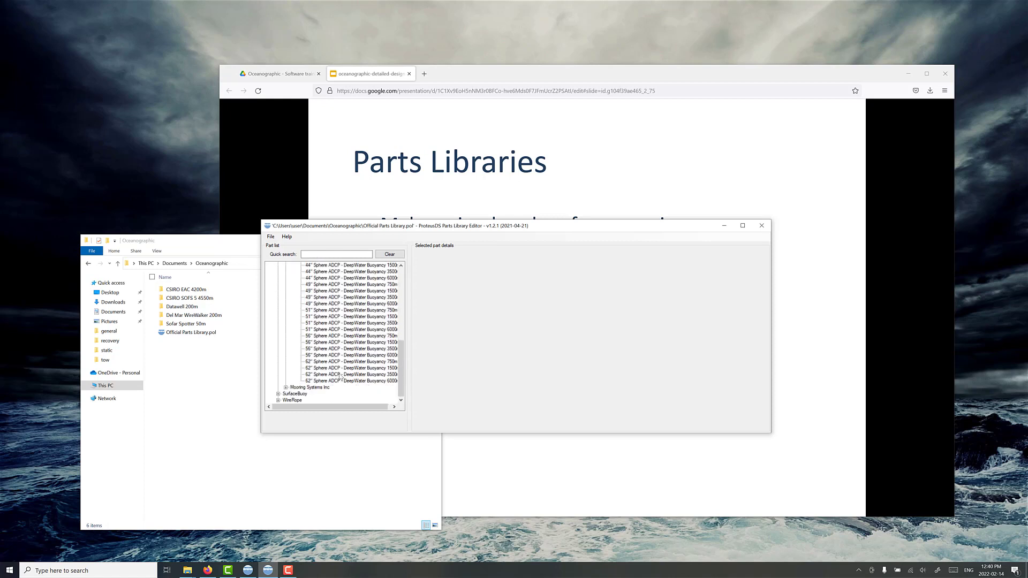
click(286, 387)
click(294, 387)
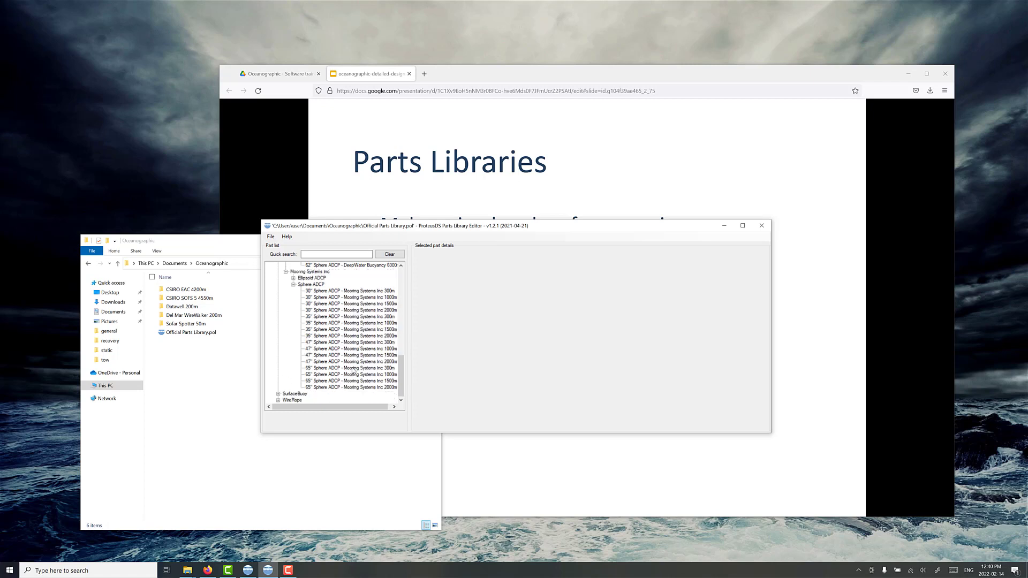
click(278, 400)
click(286, 400)
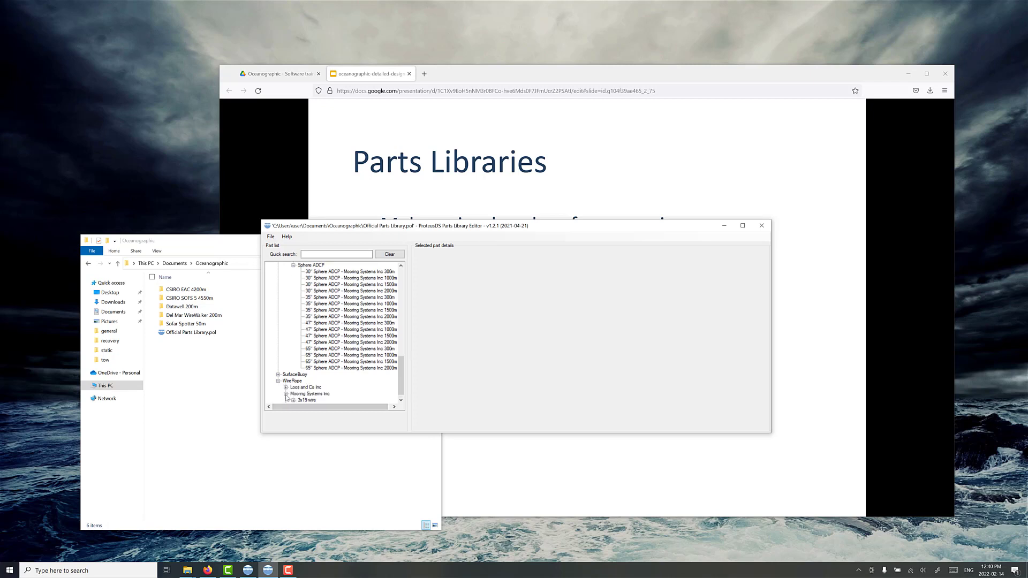
key(Home)
click(278, 297)
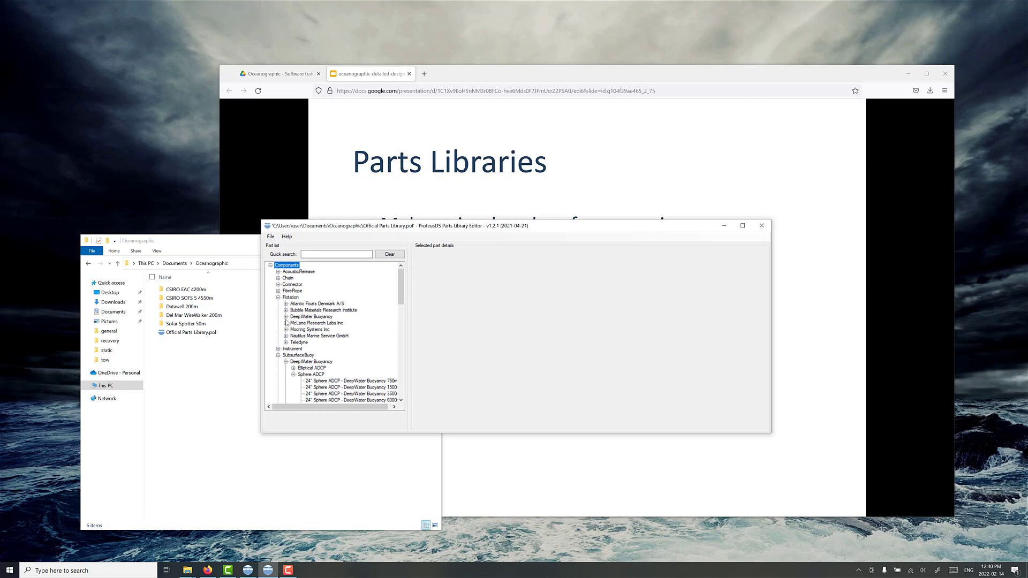
click(724, 226)
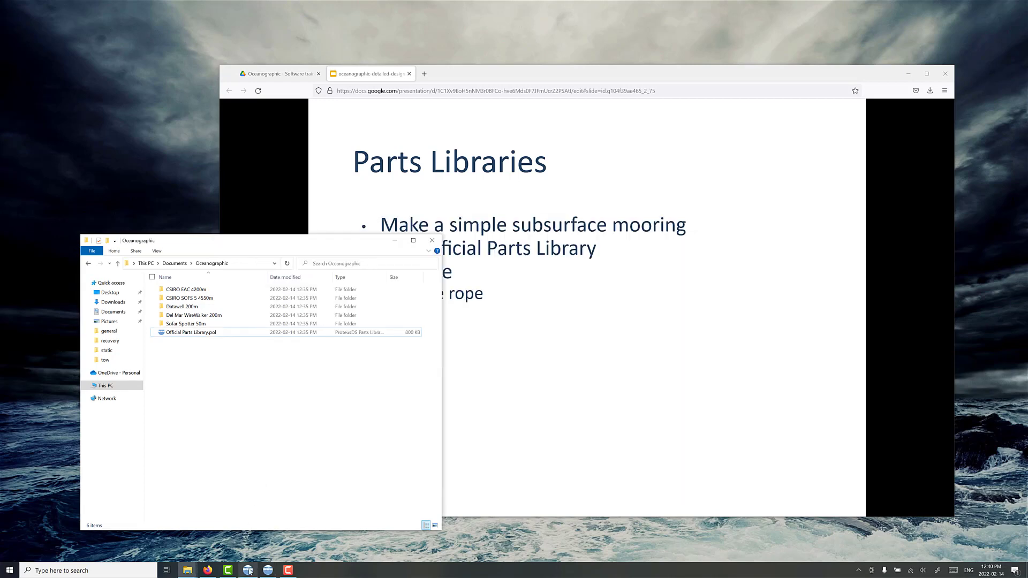
Step: Switch to ProteusDS Oceanographic Designer and add Official Parts Library.pol from the Documents\Oceanographic folder to the project
click(248, 571)
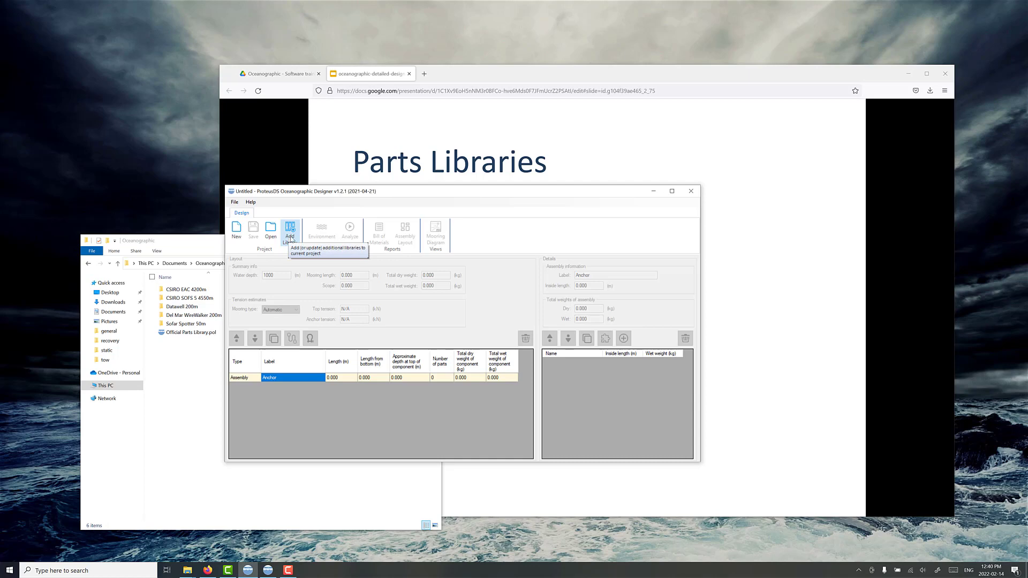
click(290, 239)
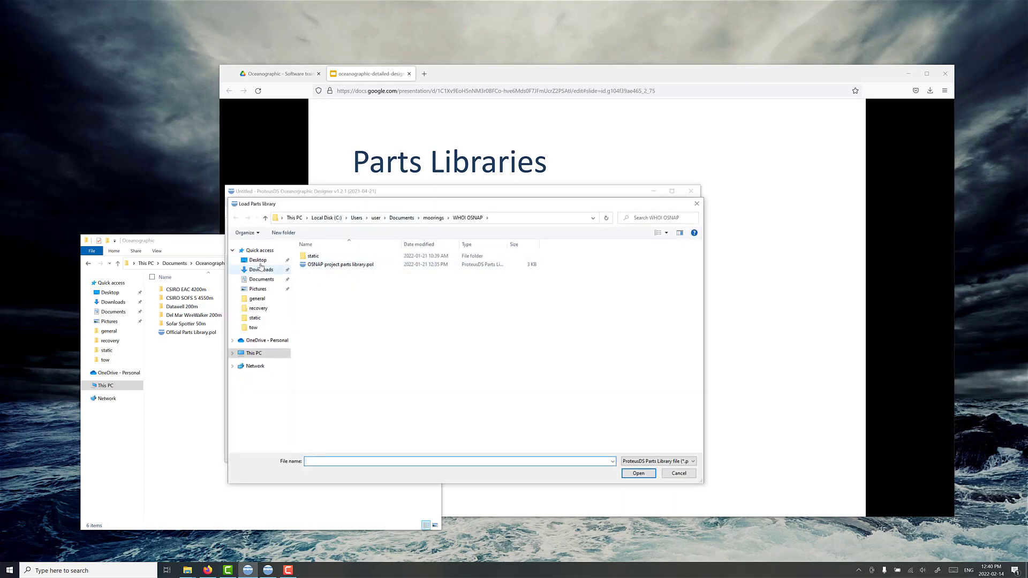
click(261, 279)
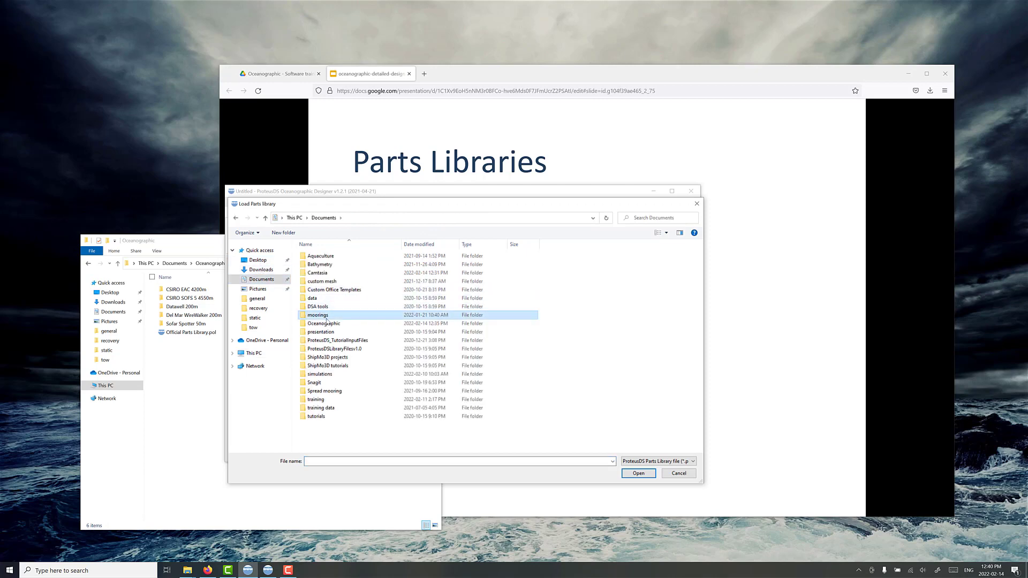
double_click(324, 324)
click(332, 299)
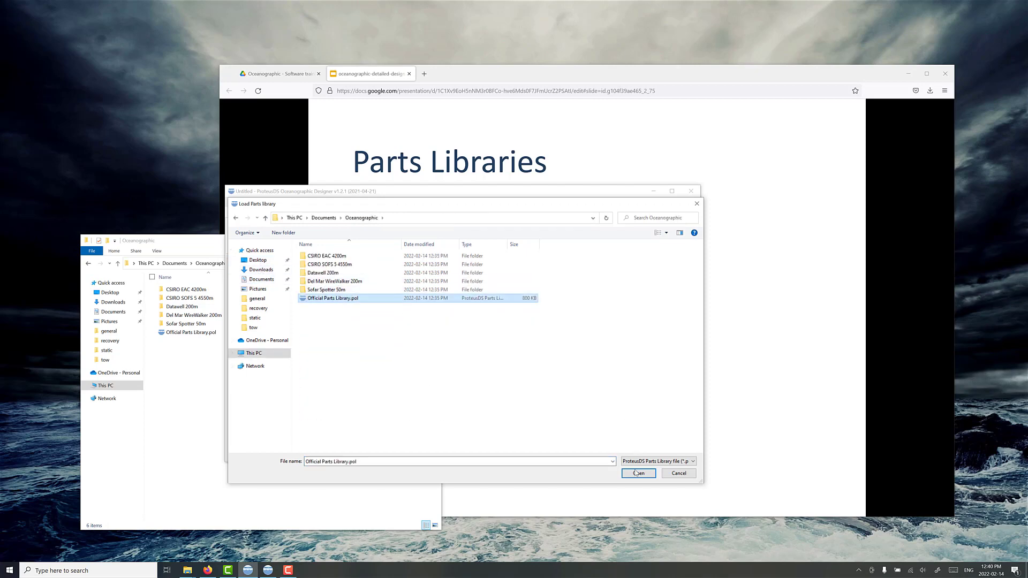
click(638, 473)
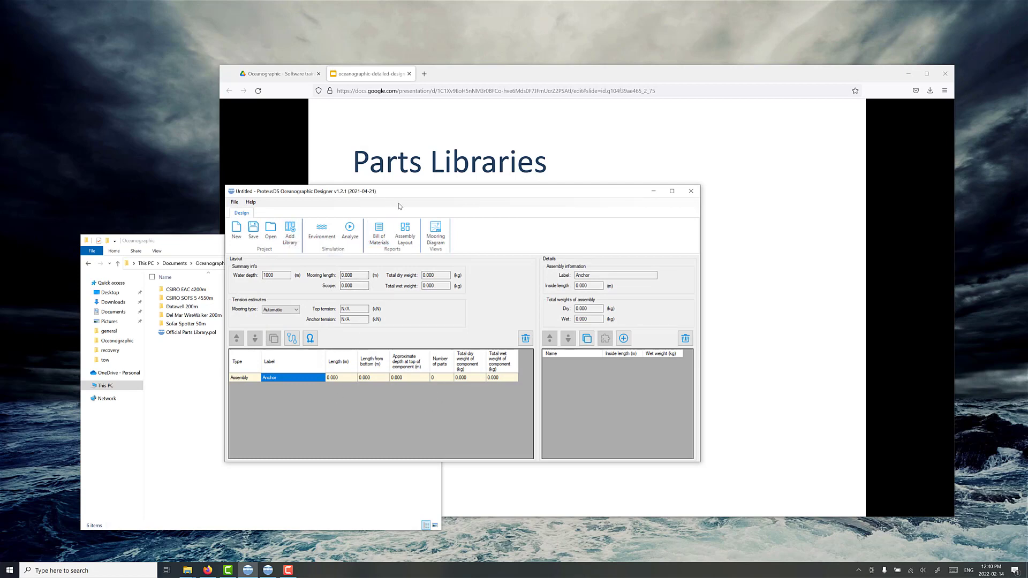
Step: Arrange the designer and folder windows side by side without overlap
drag(416, 191, 616, 231)
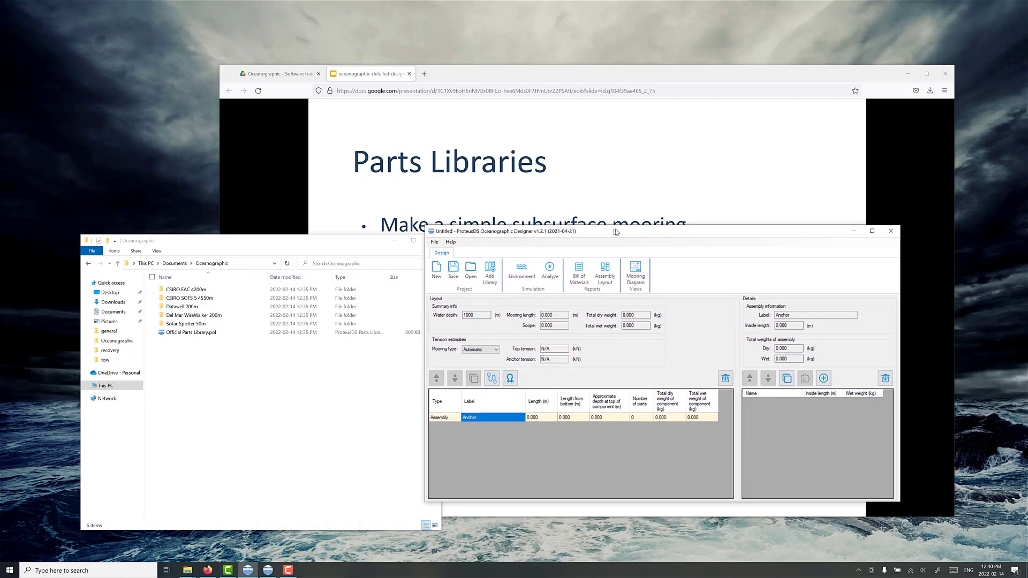
drag(386, 240, 254, 264)
drag(494, 232, 473, 232)
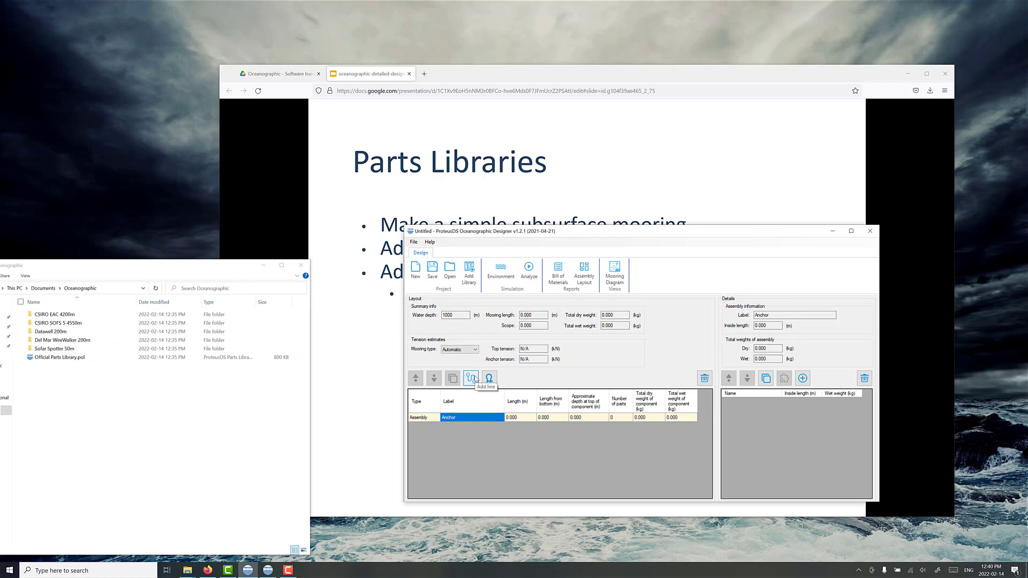
Step: Add a line above the anchor using the 1/4" 3T Mooring Systems Inc 3x19 wire rope
click(472, 378)
click(404, 317)
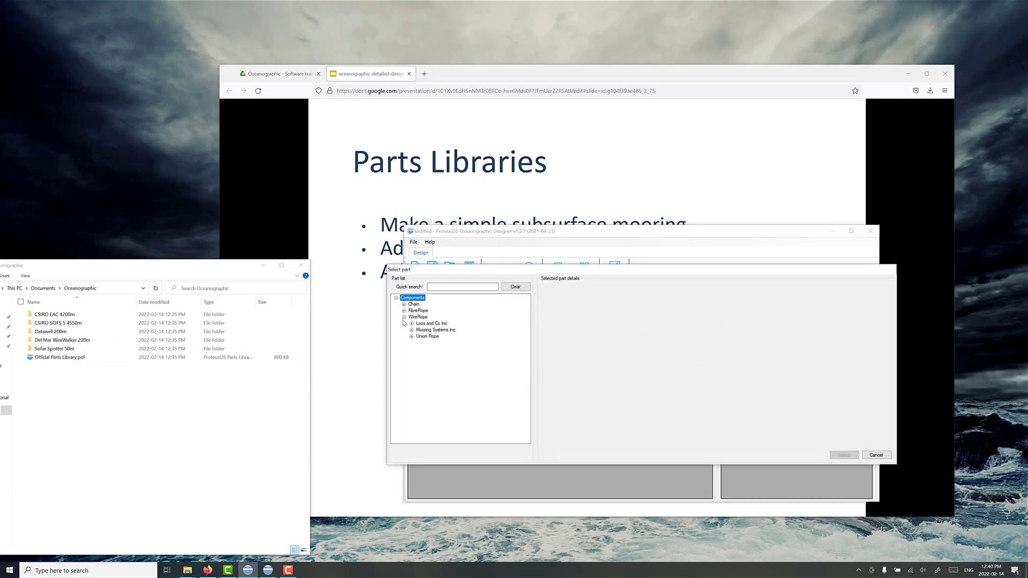
click(412, 330)
click(420, 336)
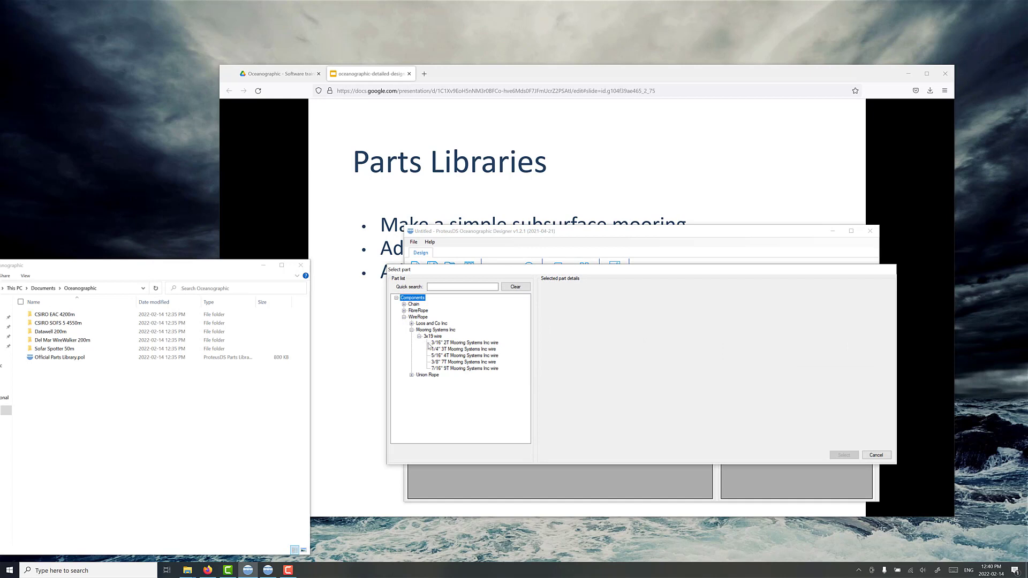
click(452, 350)
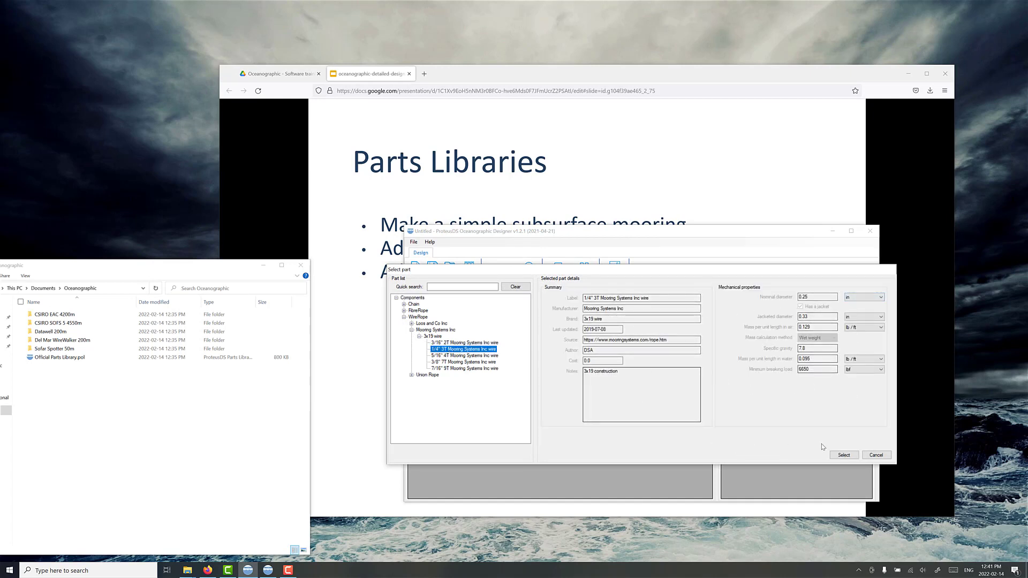
click(844, 456)
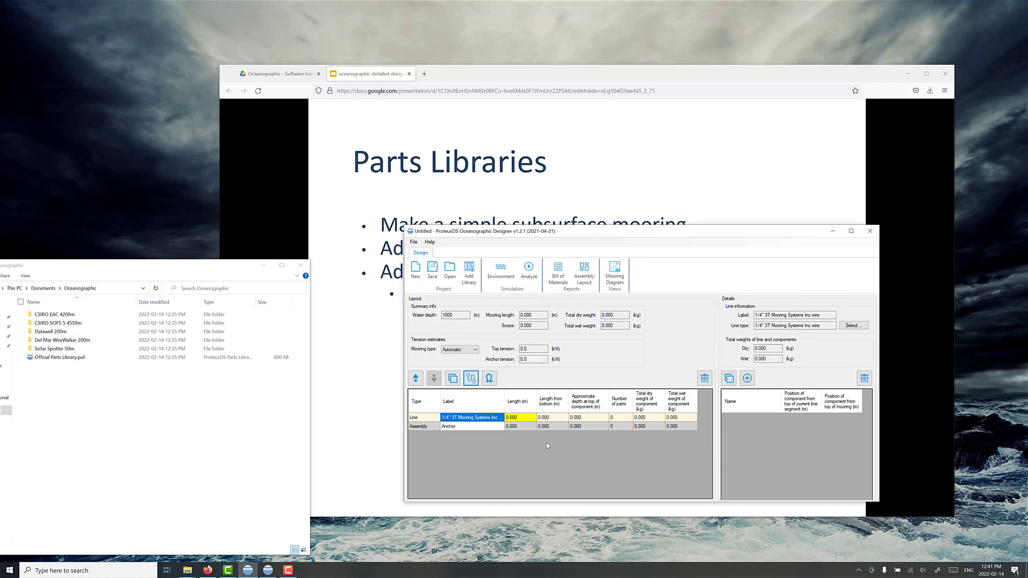
Step: Set the length of the wire rope line to 500 m
click(527, 420)
click(527, 420)
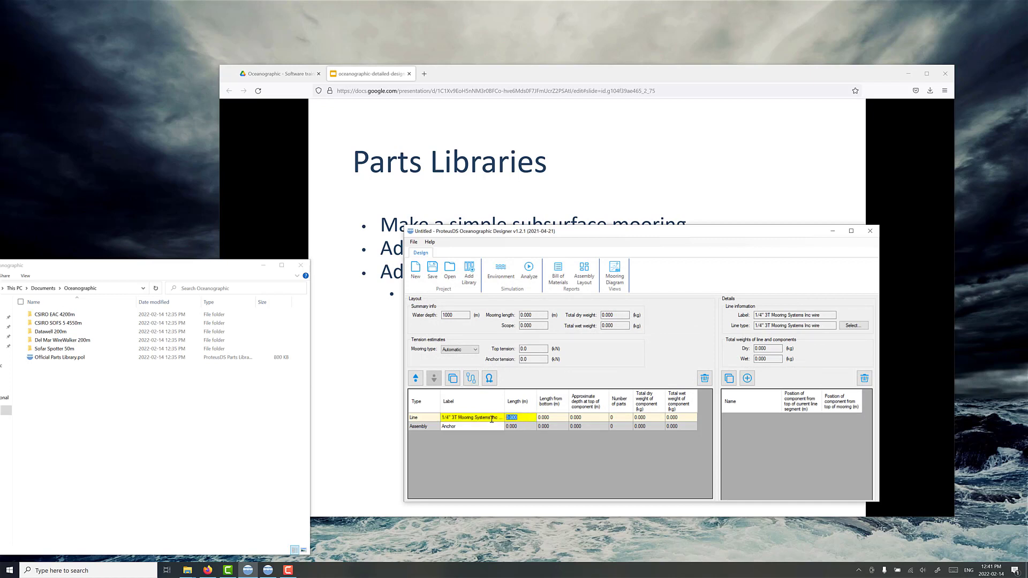
text(500)
key(Return)
double_click(460, 314)
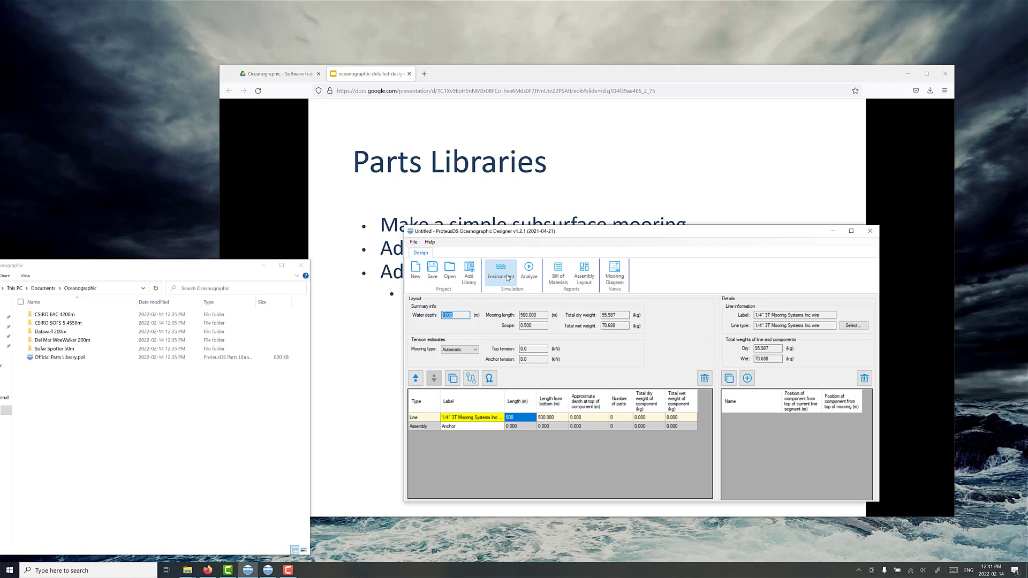
click(525, 418)
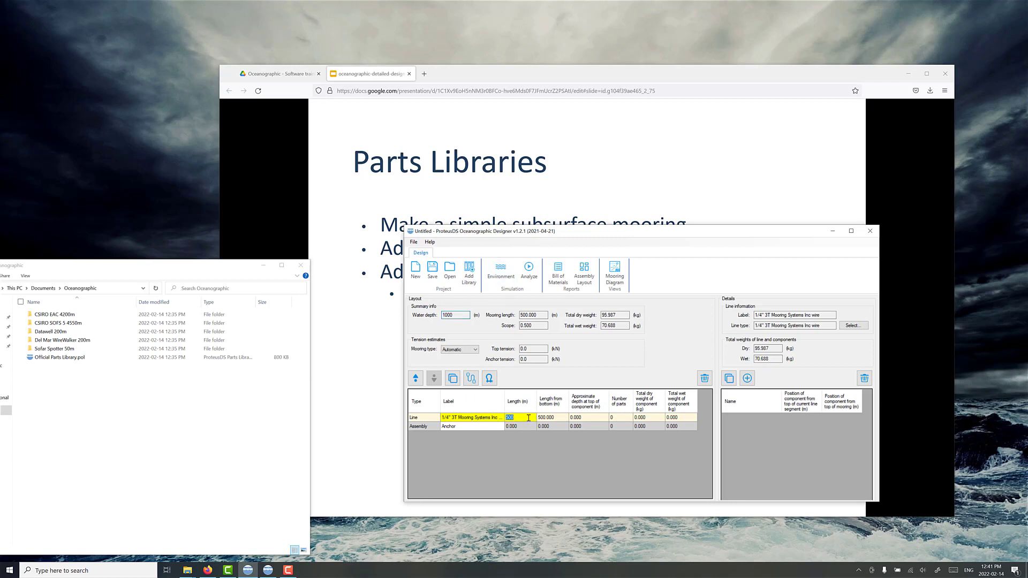
Step: Advance the presentation to the Assemblies slide, and add an assembly labelled "top float" above the wire line in the designer
click(367, 358)
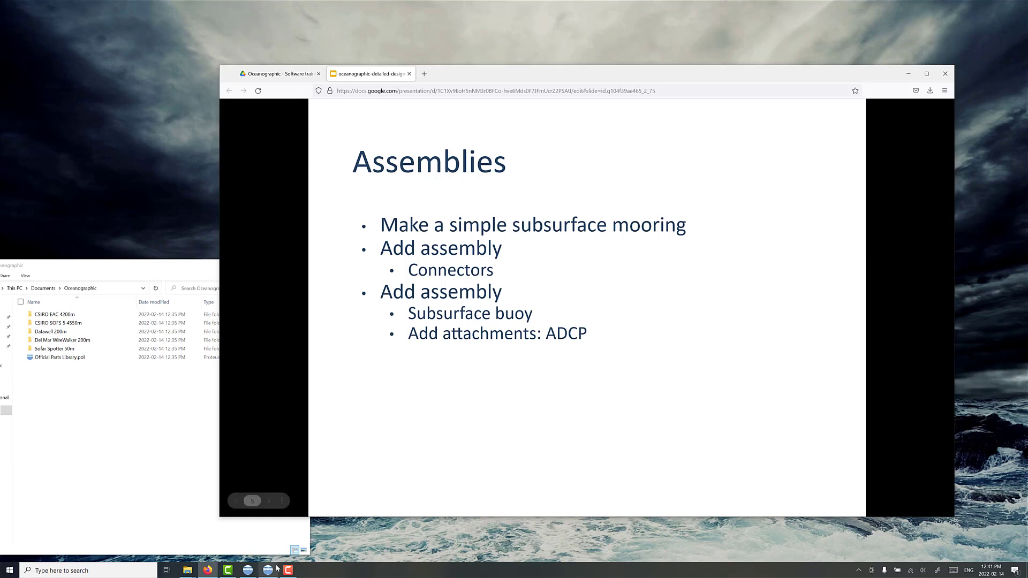
click(247, 570)
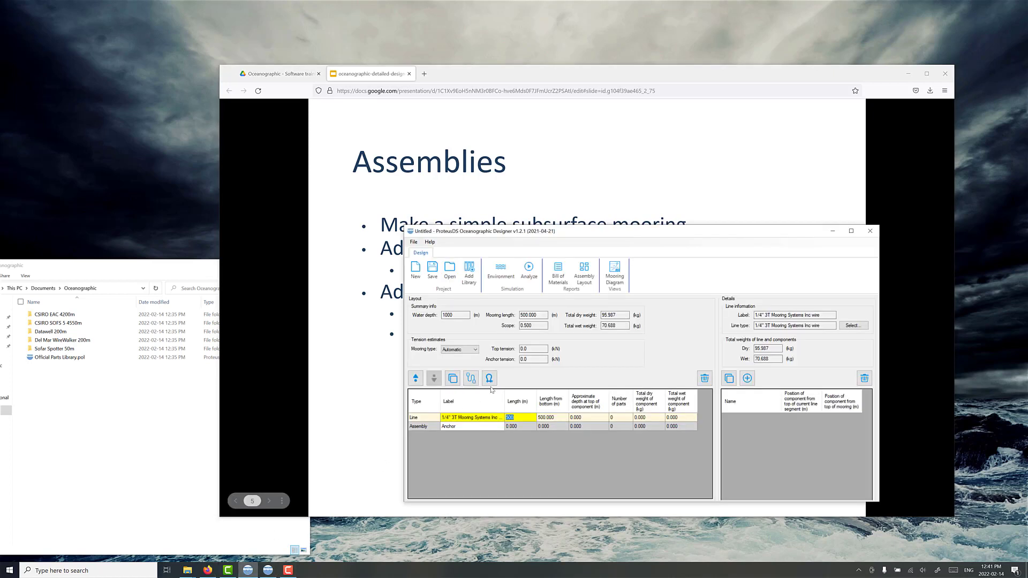
click(489, 379)
click(475, 417)
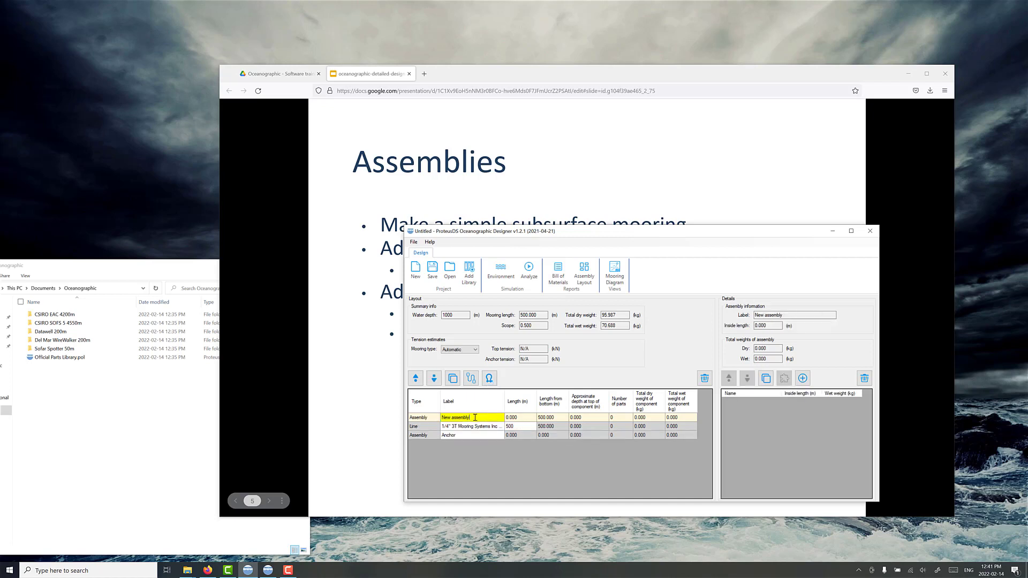
drag(475, 418, 439, 419)
text(top float)
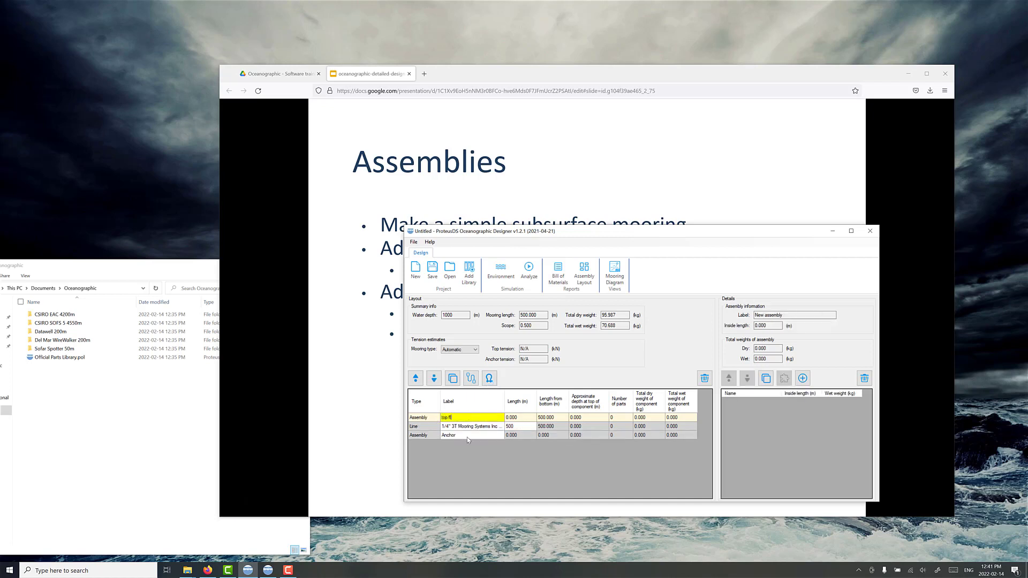
click(528, 419)
Step: Add the 36" Sphere ADCP - DeepWater Buoyancy 750m subsurface buoy to the top float assembly
click(802, 378)
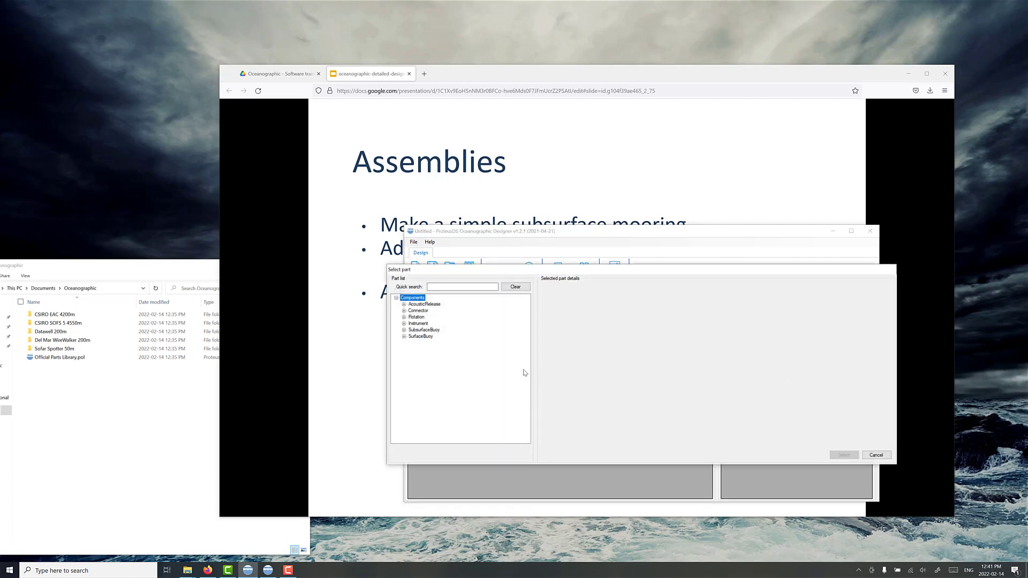
click(405, 330)
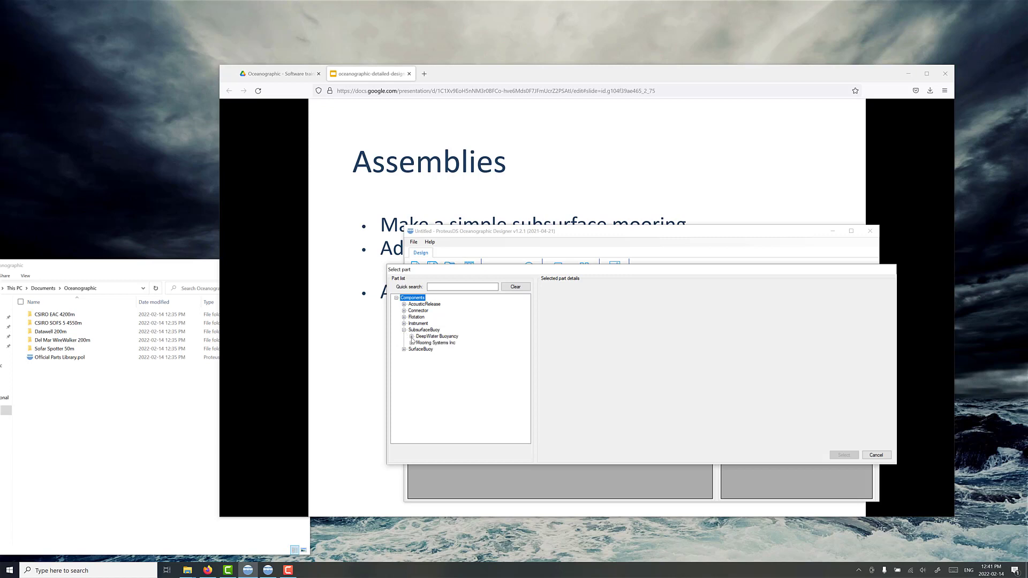
click(412, 337)
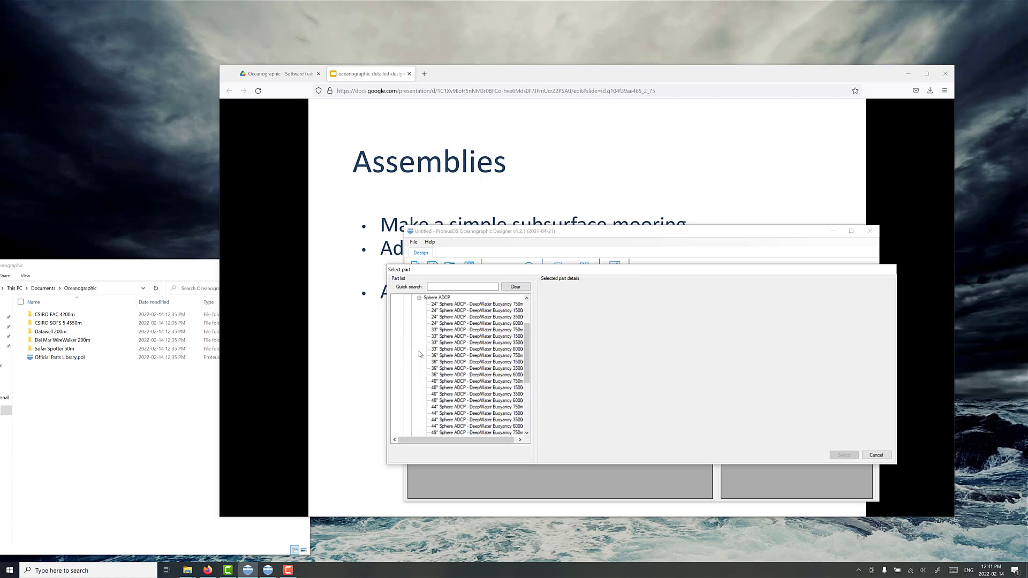
click(419, 349)
click(482, 356)
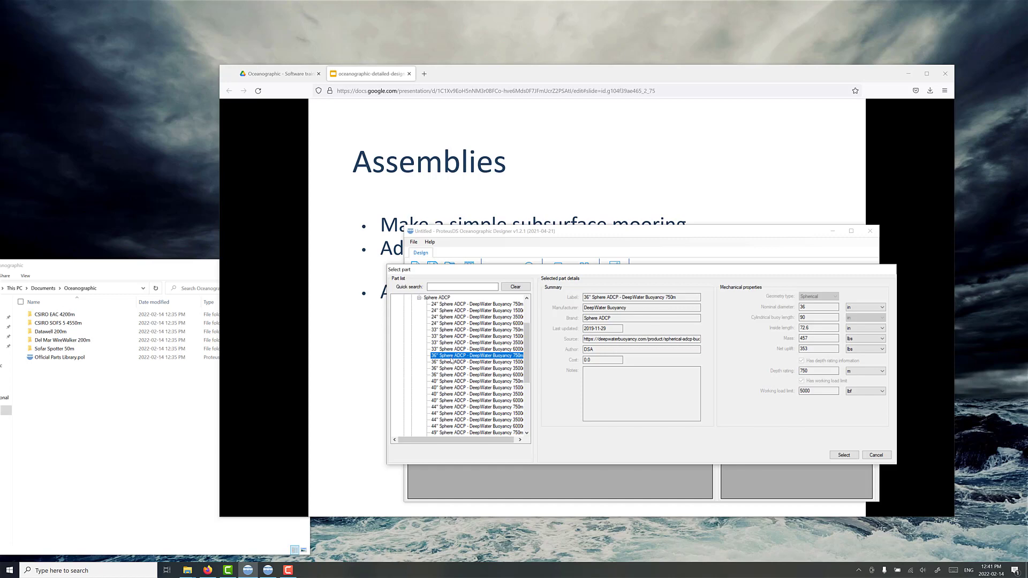
click(844, 455)
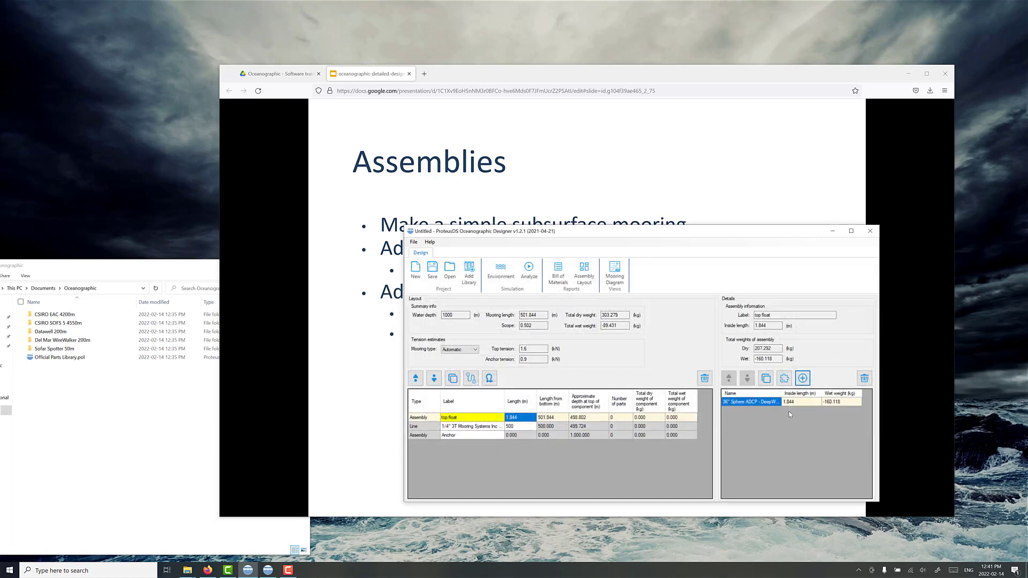
Step: Attach the Teledyne RDI Workhorse Long Ranger ADCP to the 36" Sphere ADCP buoy in the top float assembly
drag(773, 349, 752, 353)
click(777, 359)
double_click(778, 360)
click(785, 379)
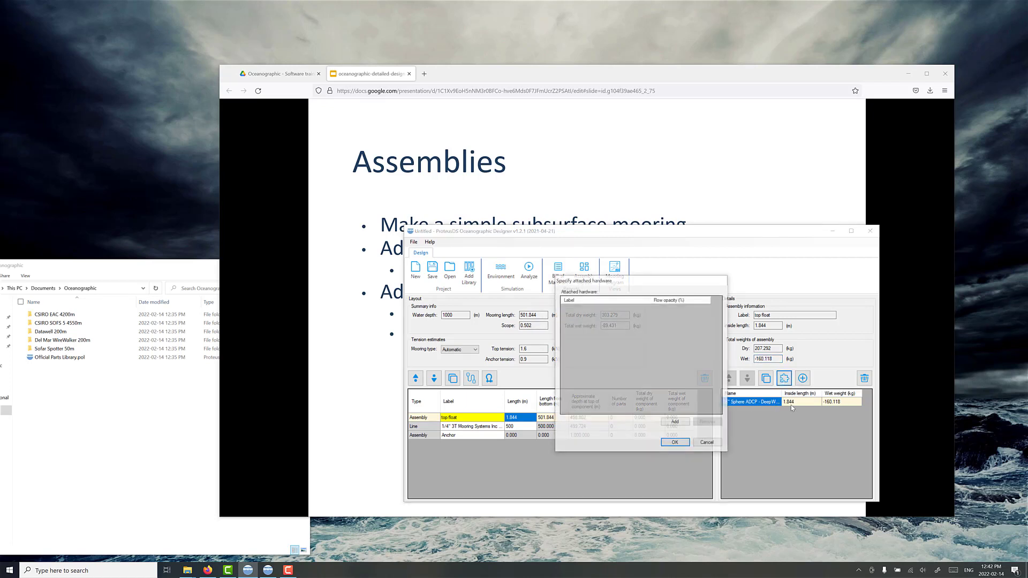
click(676, 423)
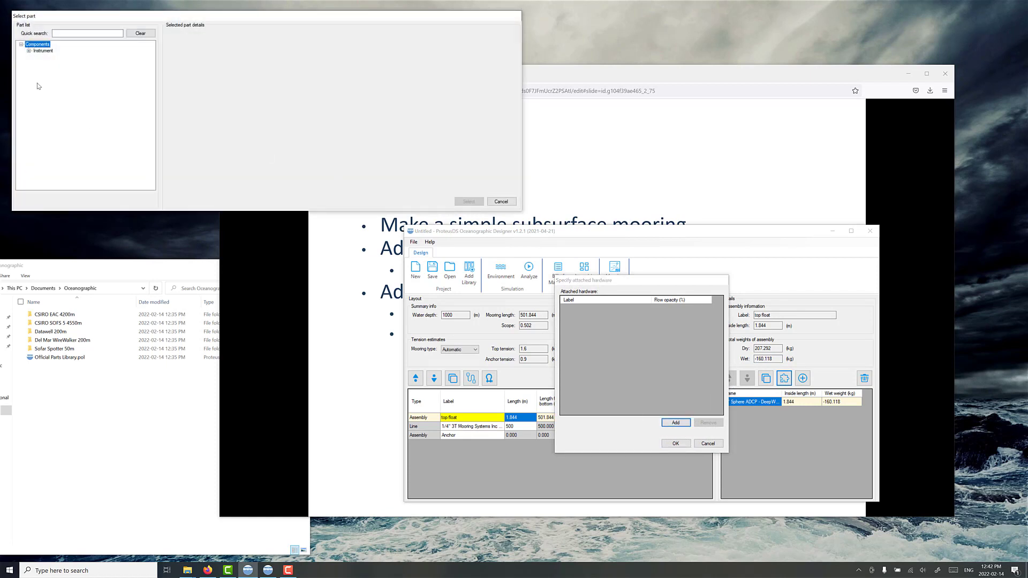
click(28, 50)
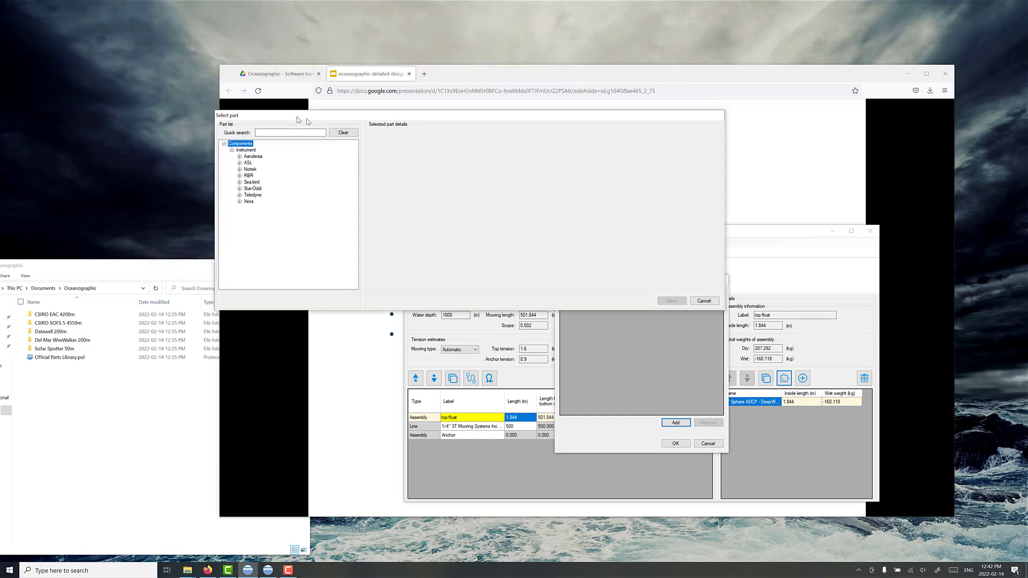
click(256, 200)
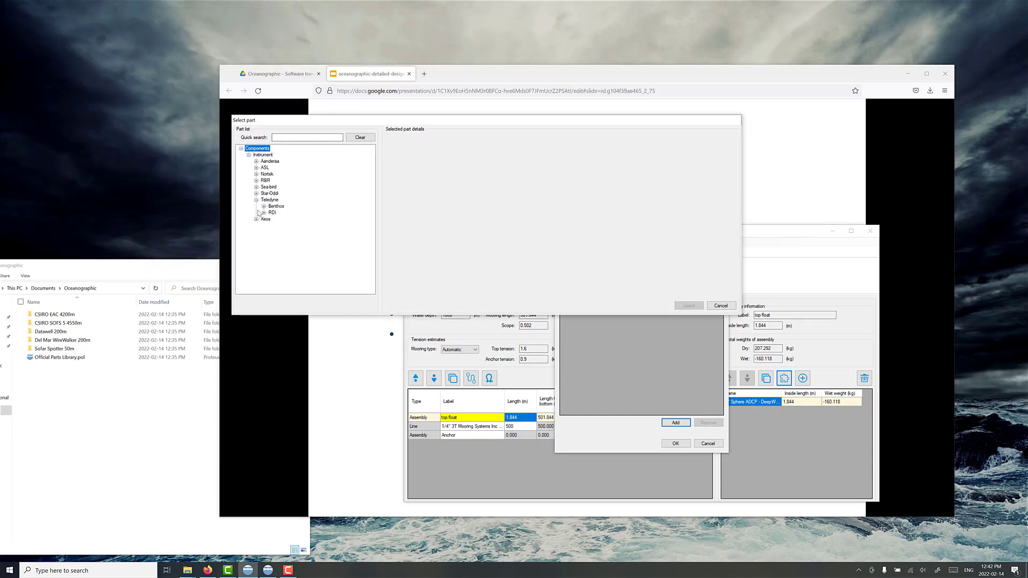
click(264, 213)
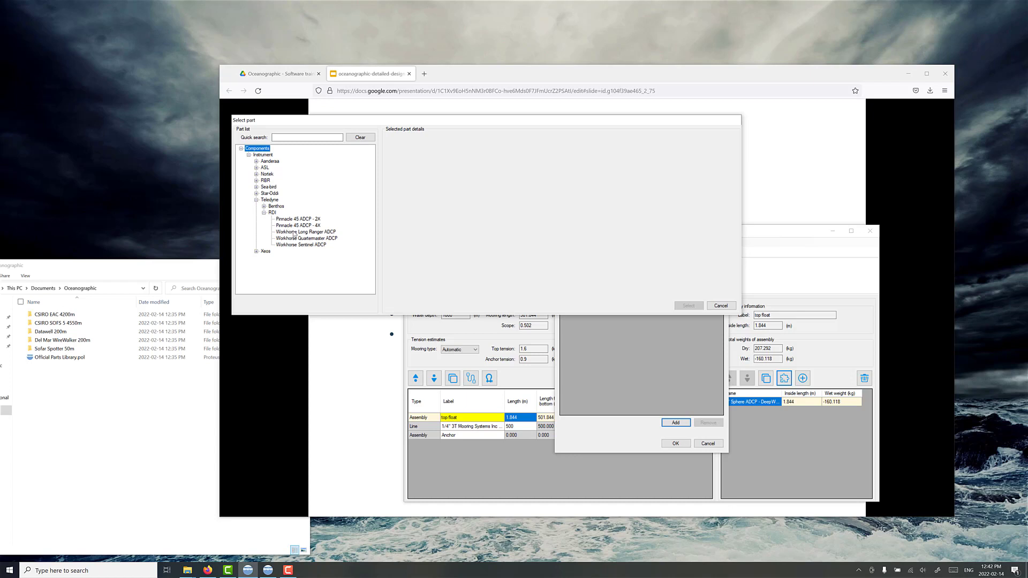
click(294, 233)
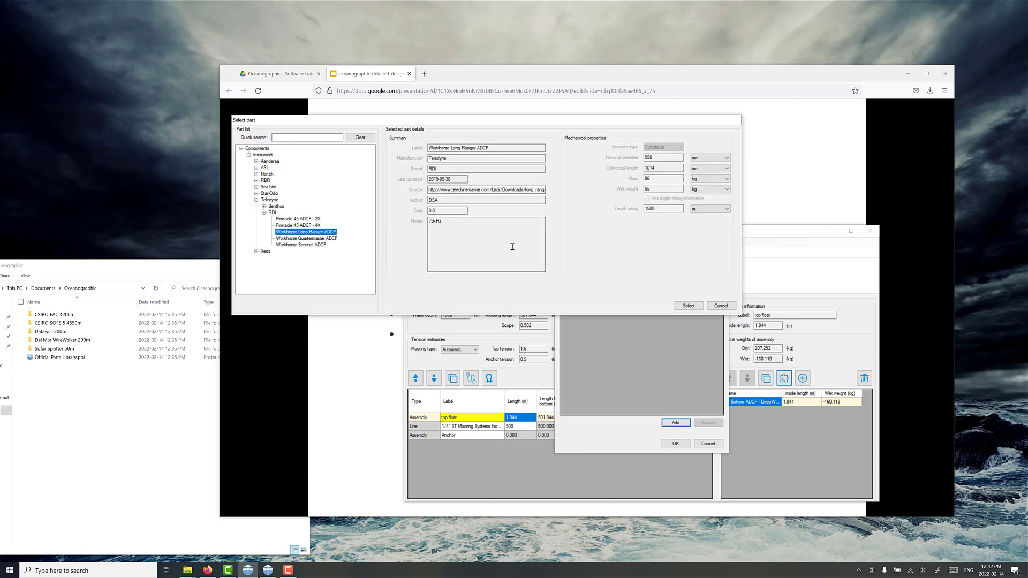
double_click(652, 179)
double_click(653, 190)
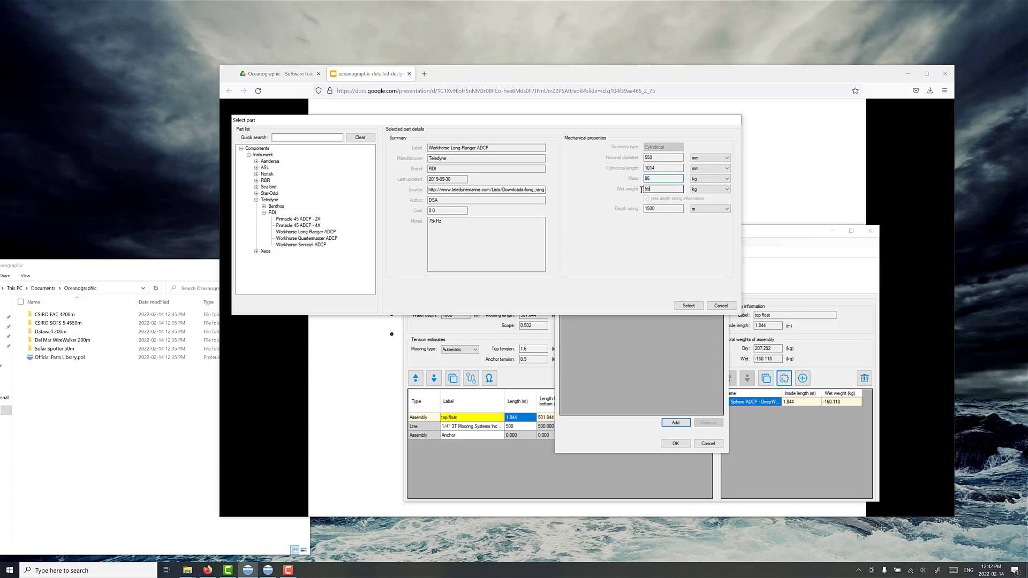
click(689, 306)
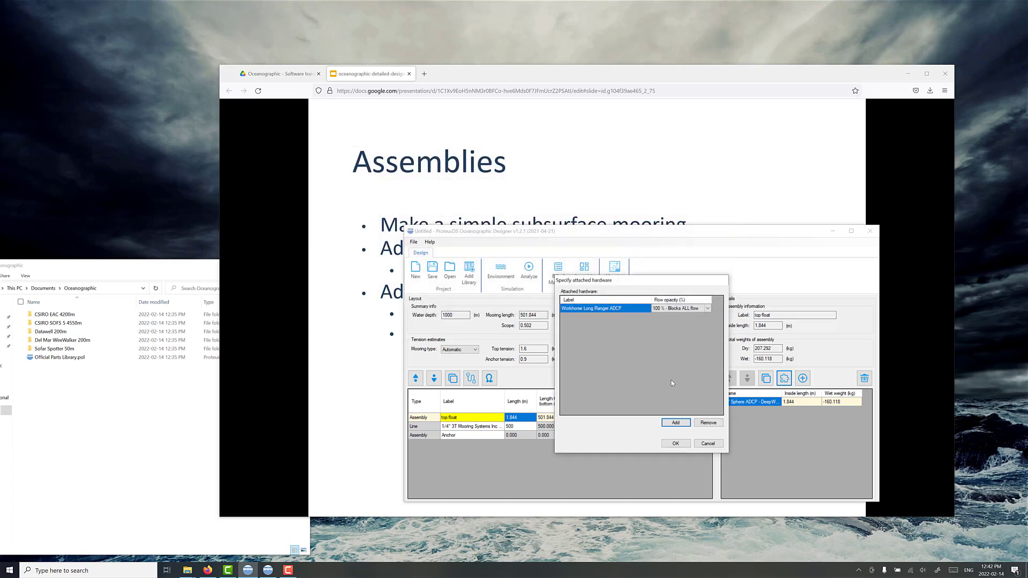
Step: Advance the presentation to the "What is flow opacity?" slide, and choose the ADCP's flow opacity in the designer, accepting the attached hardware
click(678, 309)
click(364, 380)
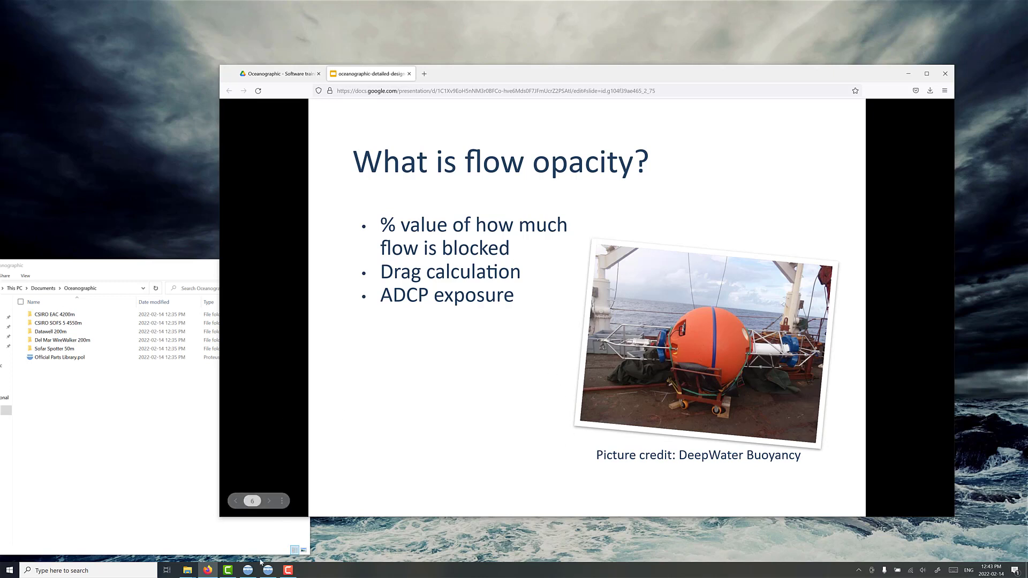
click(247, 570)
click(690, 313)
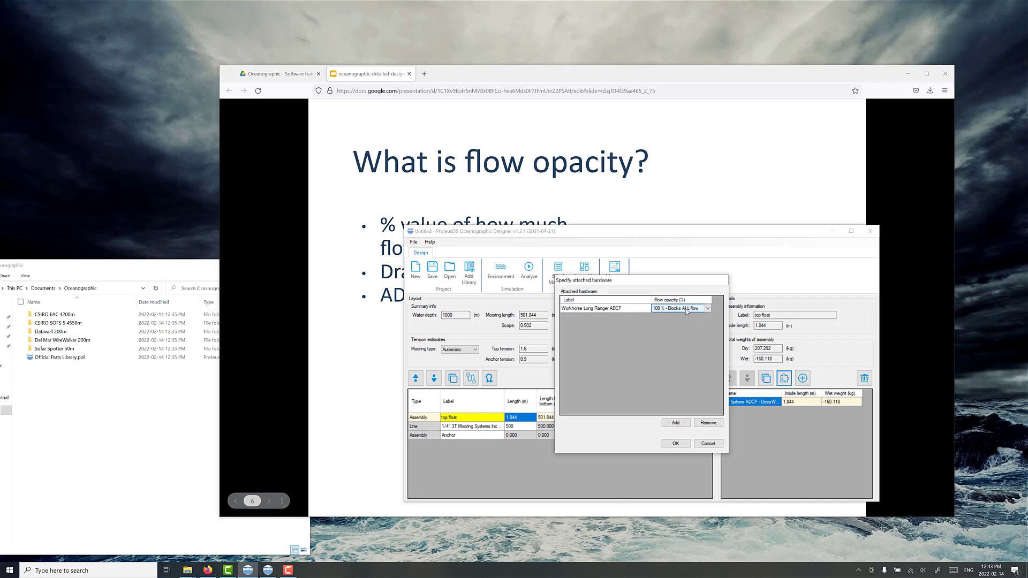
click(684, 312)
click(676, 321)
click(675, 443)
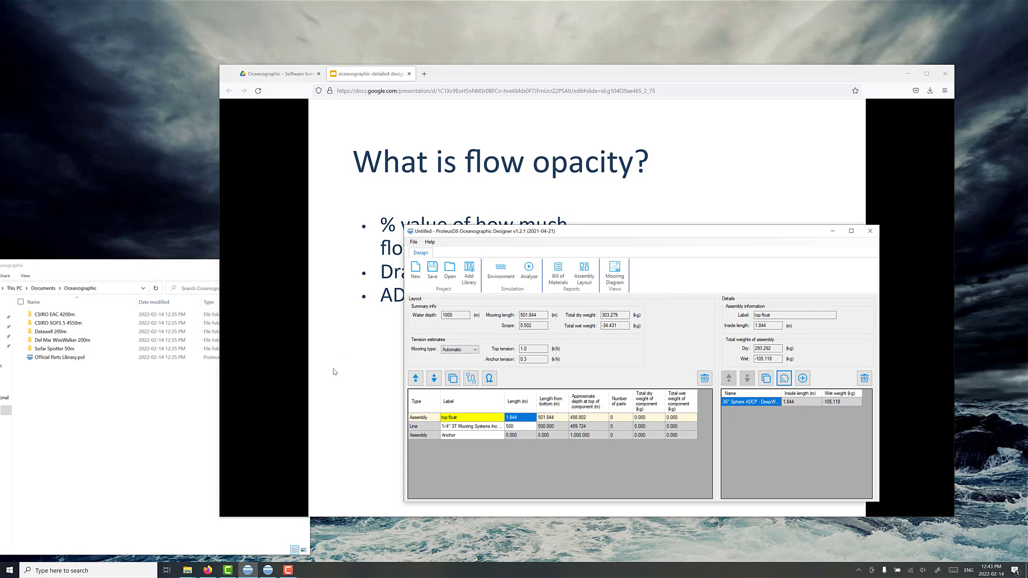
Step: Advance the presentation to the "Adjusting design" slide, and examine the top float's approximate depth and the wire line's length in the designer
click(371, 376)
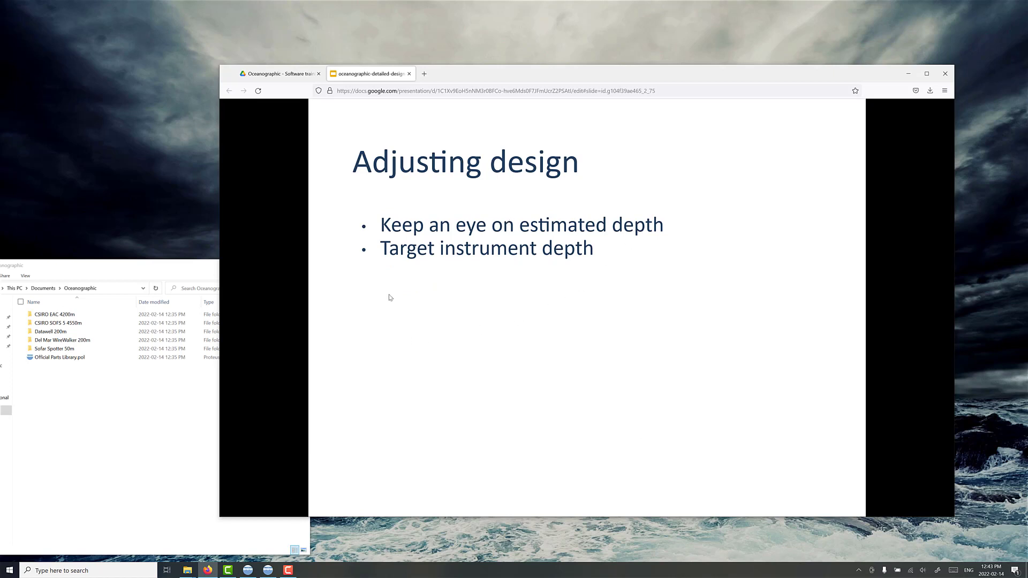
click(248, 570)
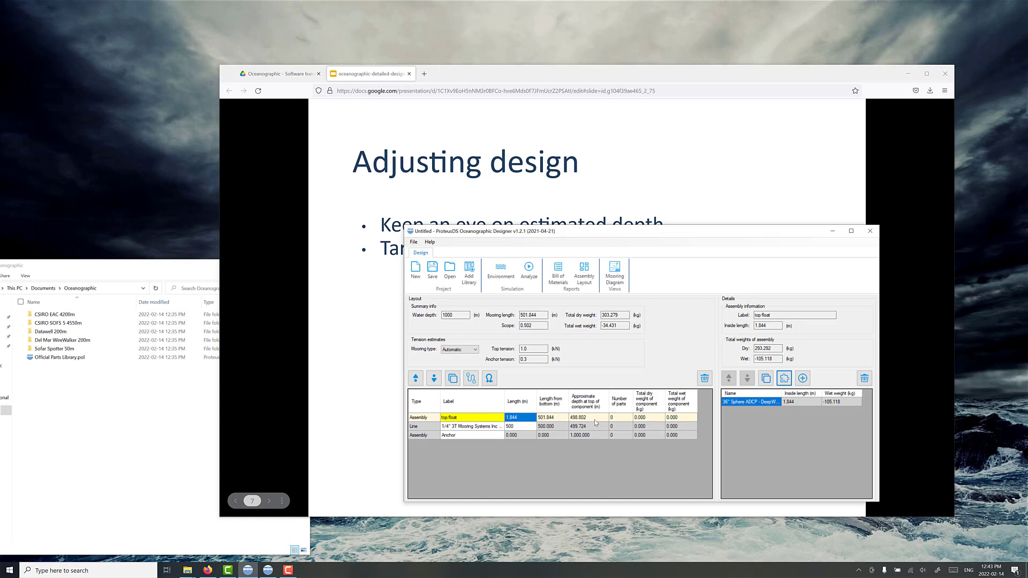
click(574, 420)
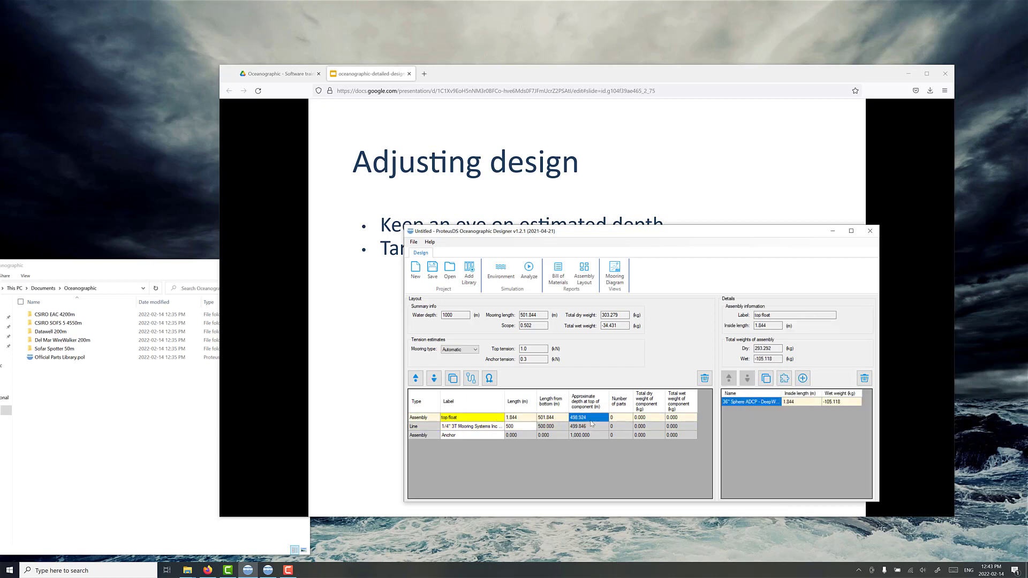
click(515, 426)
click(514, 426)
drag(514, 427, 501, 427)
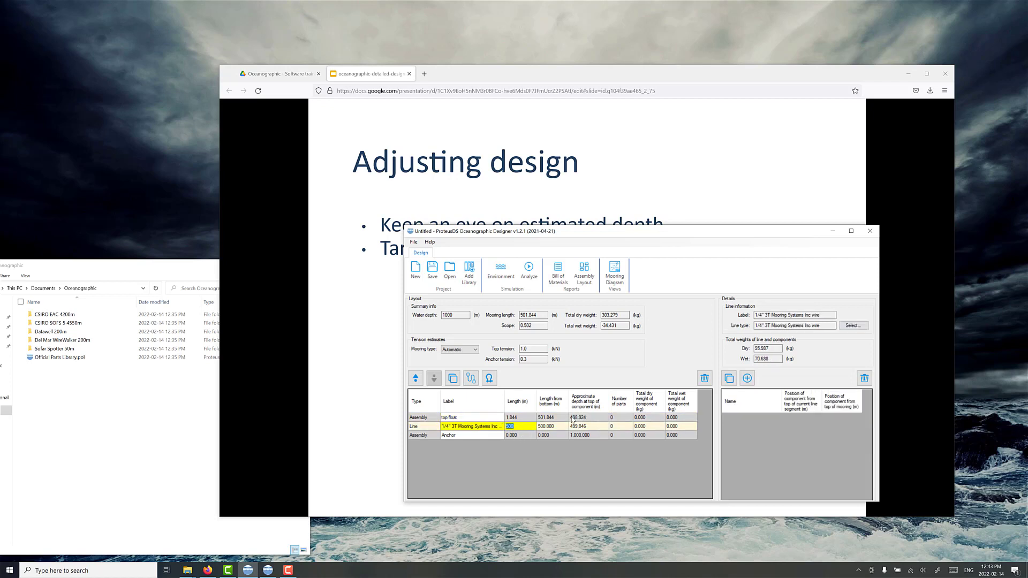
click(523, 429)
click(585, 418)
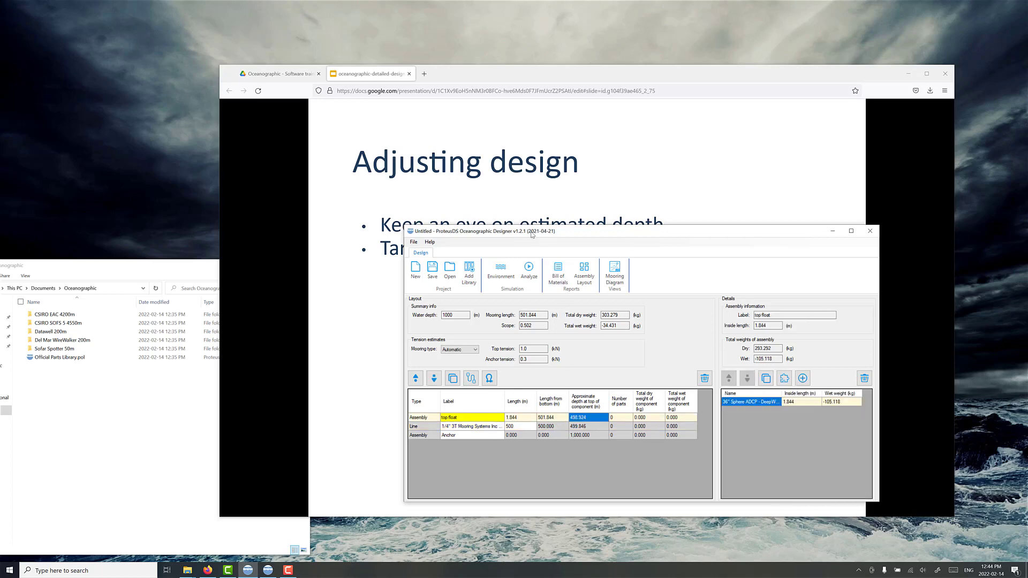
Step: Reposition the designer window over the slides and advance the presentation to the "Parts libraries: frames" slide
drag(529, 231, 501, 247)
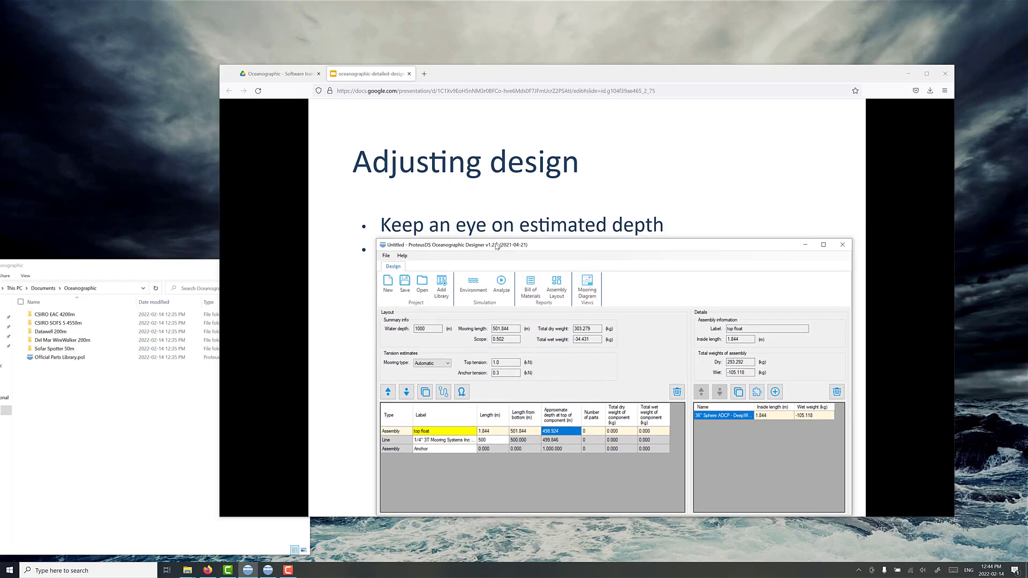
click(350, 319)
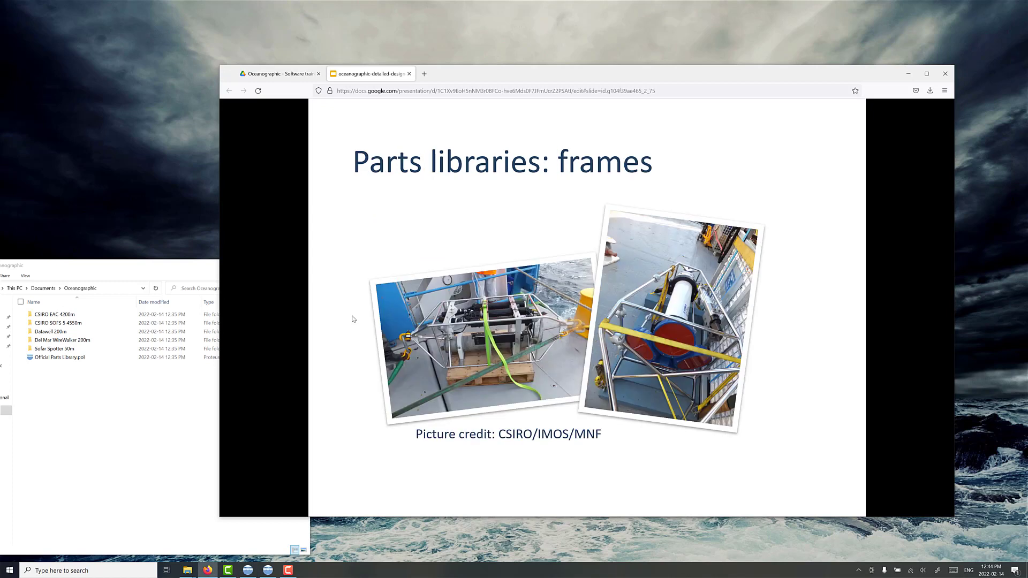